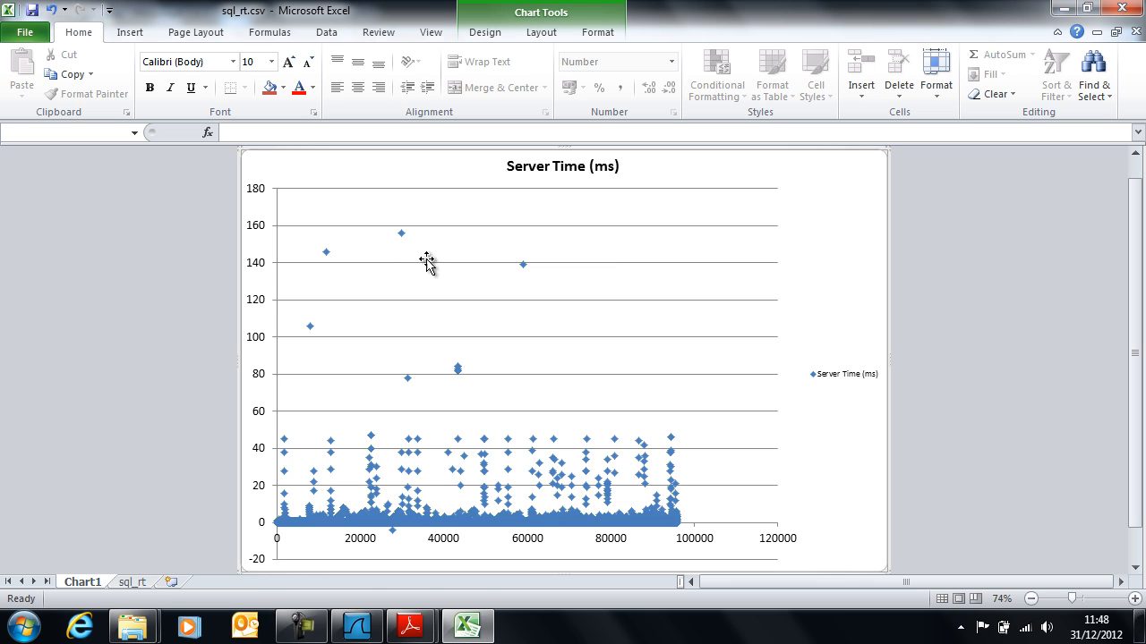
# Step: Identify the chart's highest Server Time point, go to cell A29879 on the sql_rt sheet, and check the response's time and packet number in row 29880
pyautogui.moveTo(403, 234)
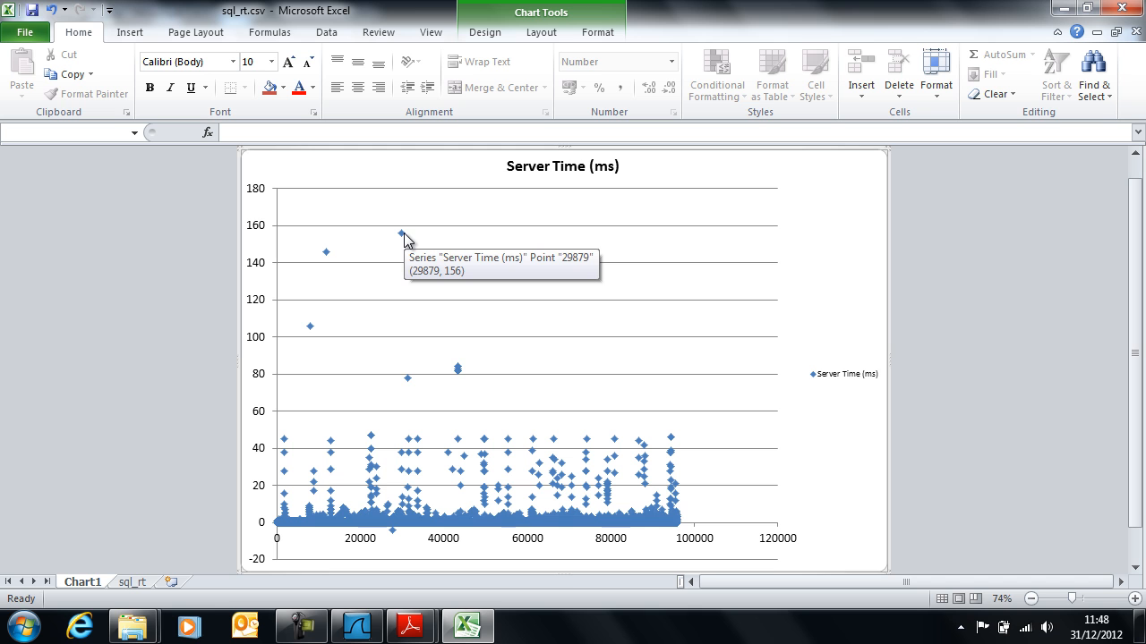
pyautogui.click(134, 582)
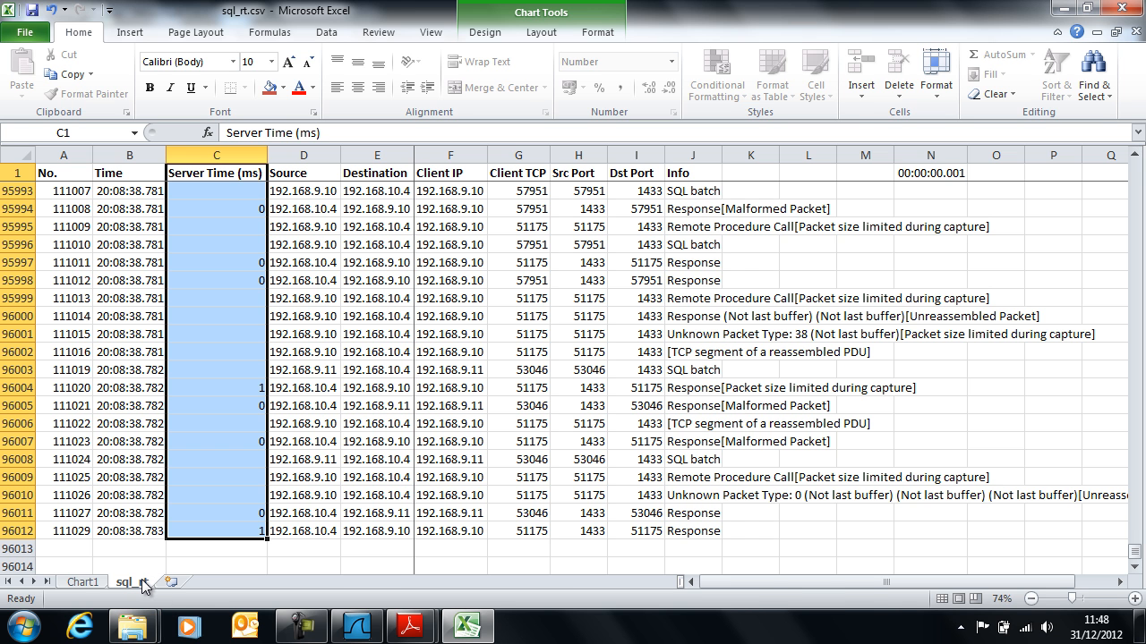
pyautogui.click(88, 130)
pyautogui.write('a29879')
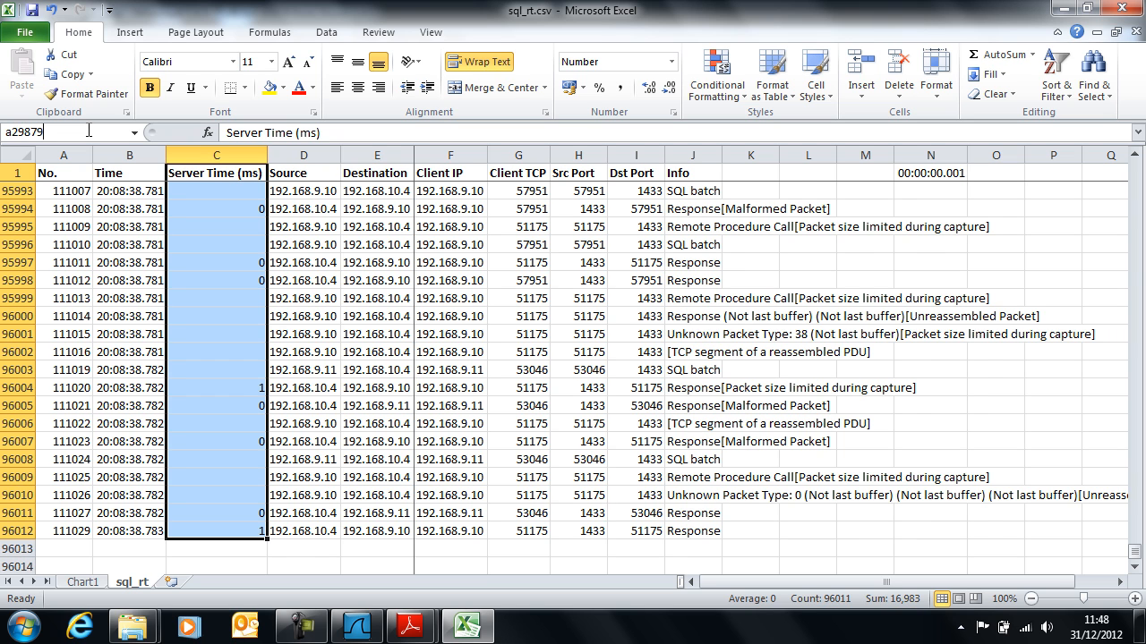
pyautogui.press('Return')
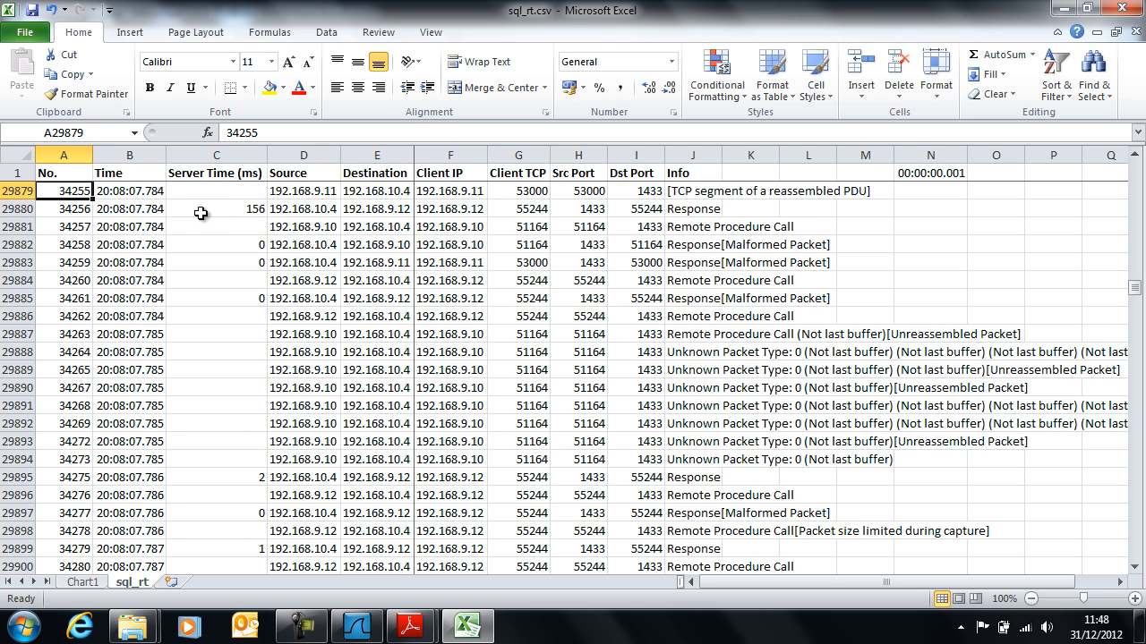
pyautogui.click(229, 212)
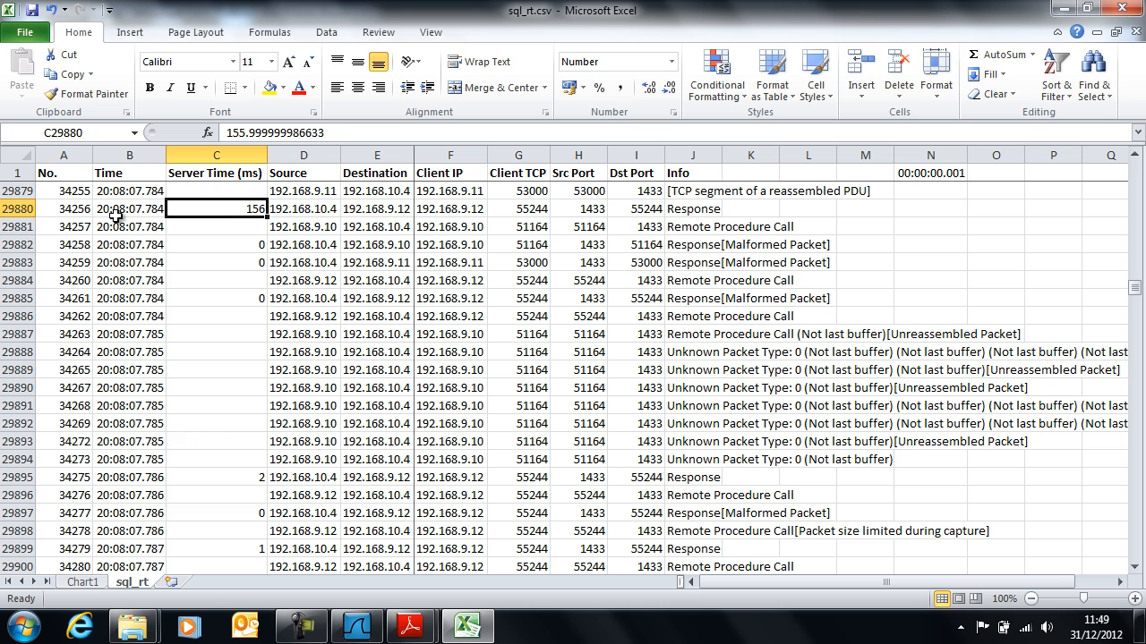
pyautogui.click(71, 209)
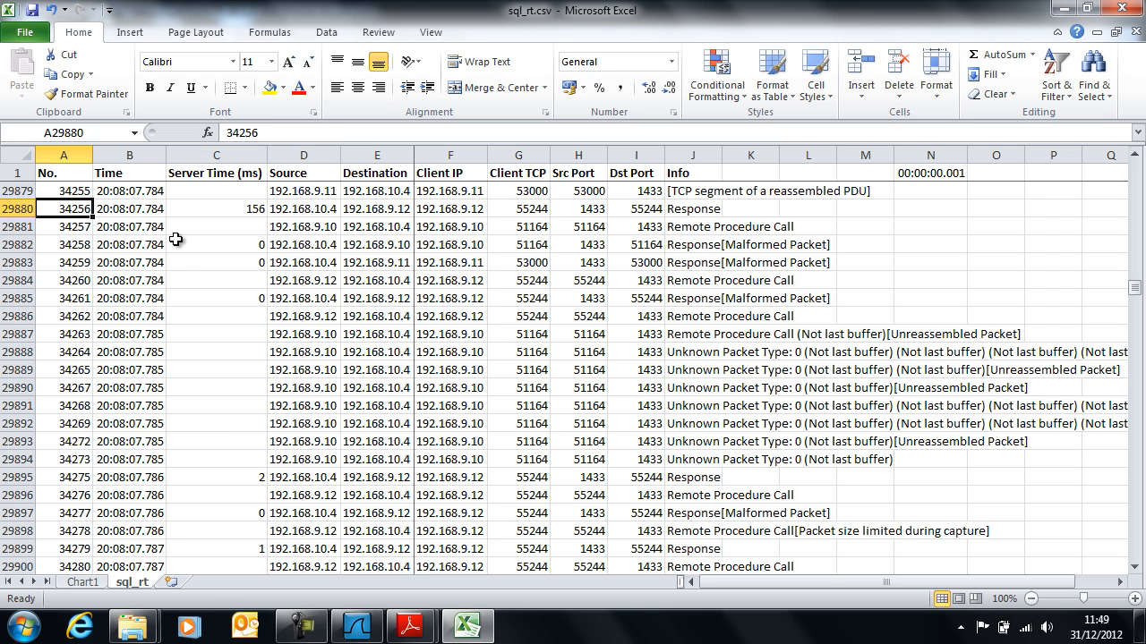
# Step: Switch to the DatabaseTrace.pcap capture in Wireshark and go to packet 34256
pyautogui.hotkey('alt', 'Tab')
pyautogui.hotkey('alt', 'Tab')
pyautogui.hotkey('alt', 'shift', 'Tab')
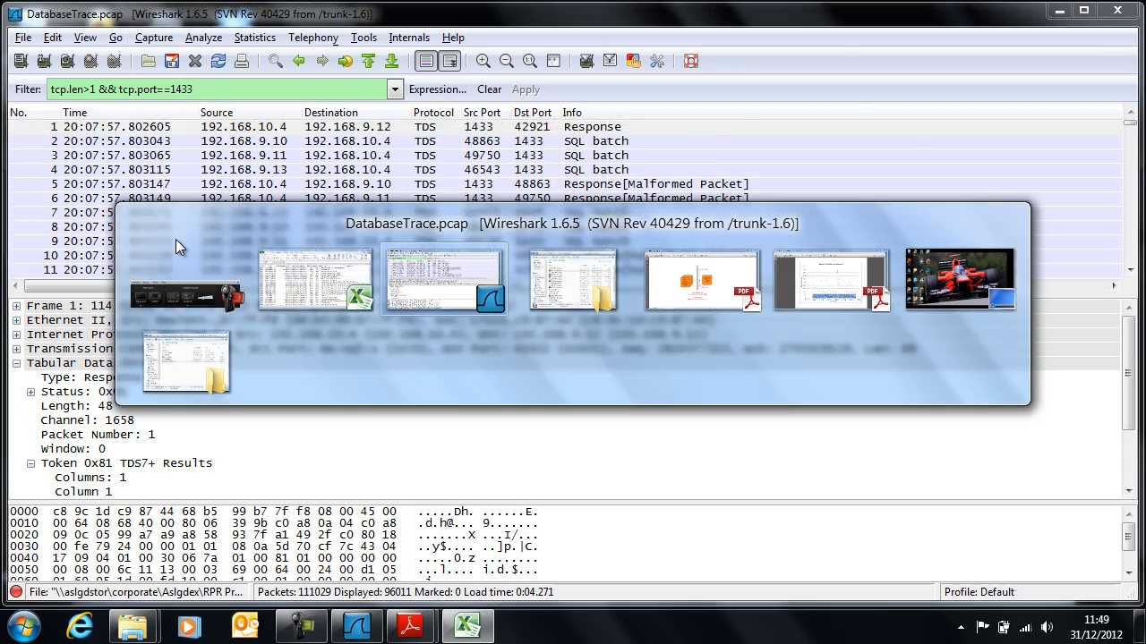
pyautogui.hotkey('alt', 'Tab')
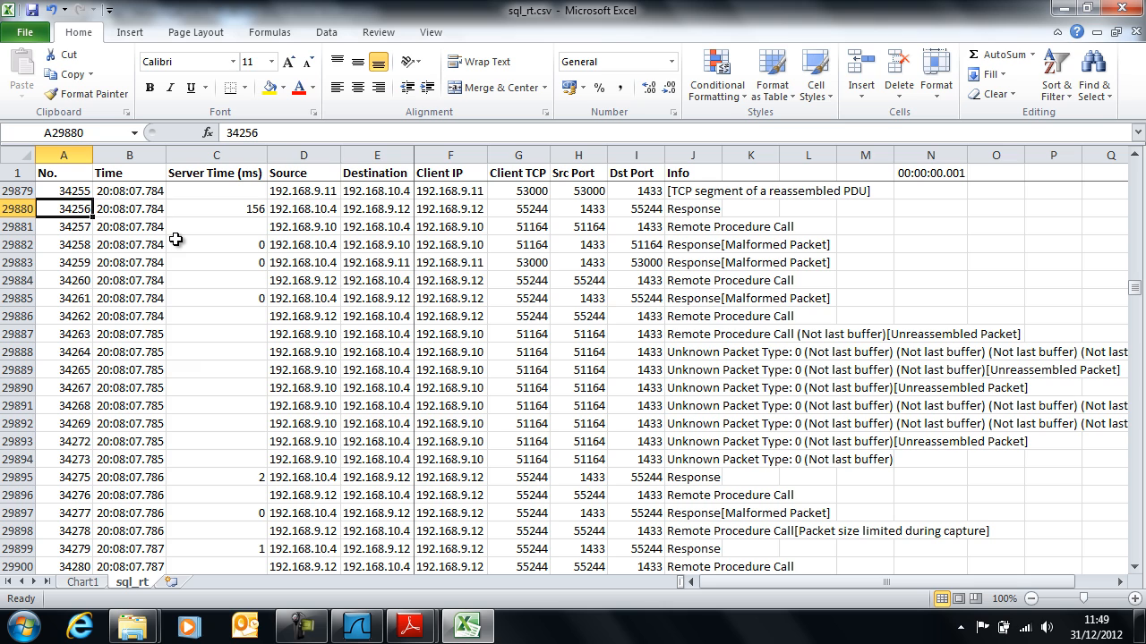
pyautogui.hotkey('alt', 'Tab')
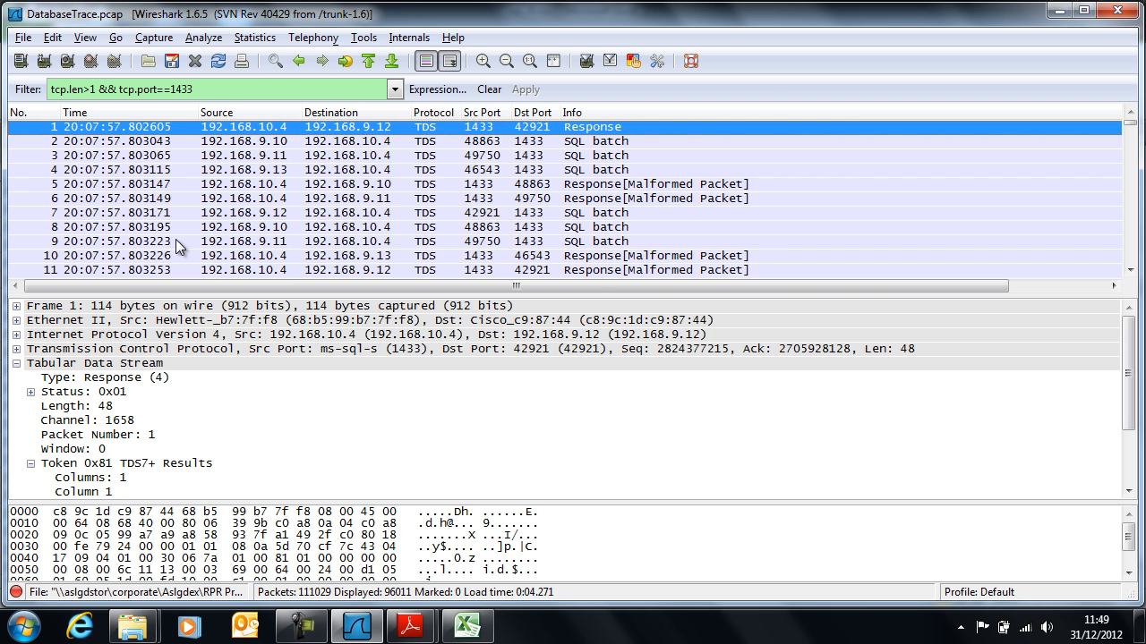
pyautogui.hotkey('ctrl', 'g')
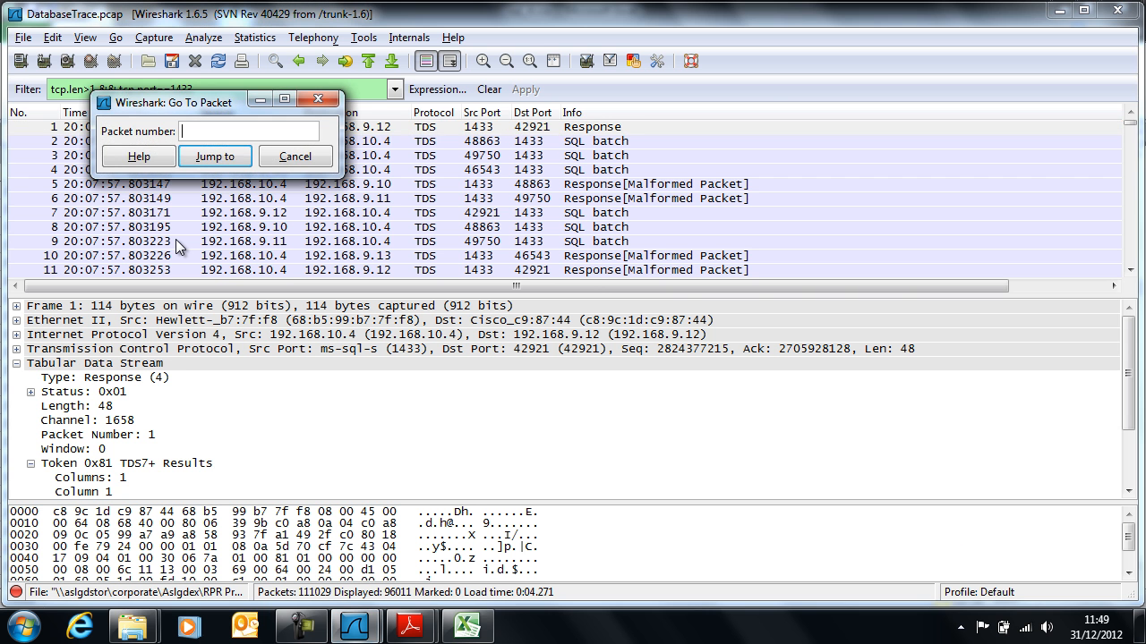
pyautogui.write('34256')
pyautogui.press('Return')
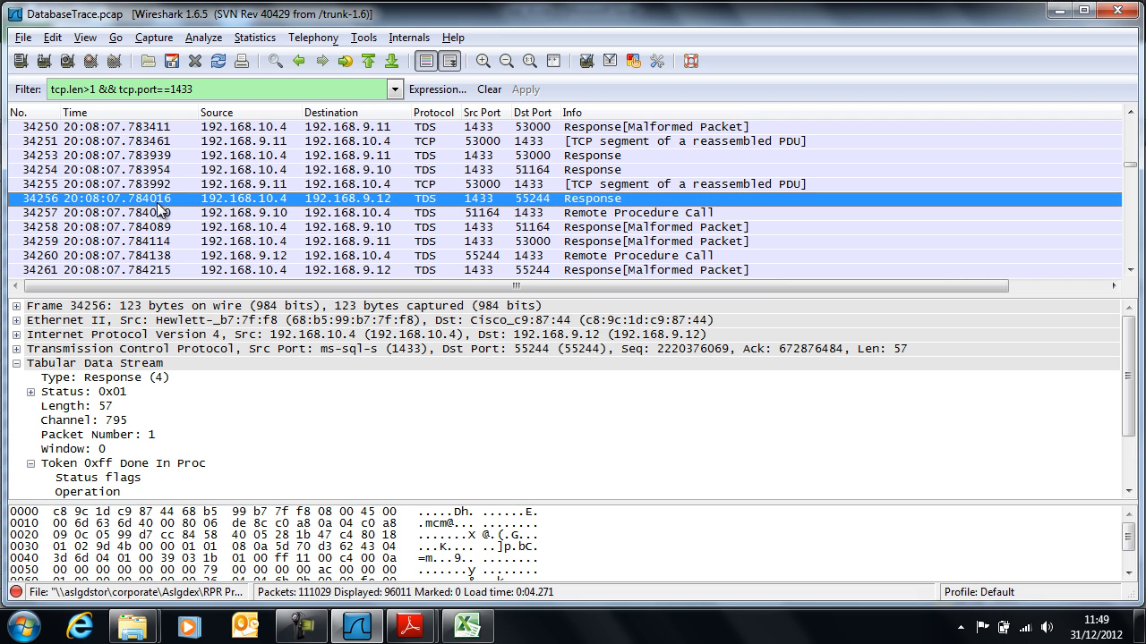
# Step: Follow the TCP stream of packet 34256 and close the stream content window, keeping the stream filter applied
pyautogui.rightClick(157, 203)
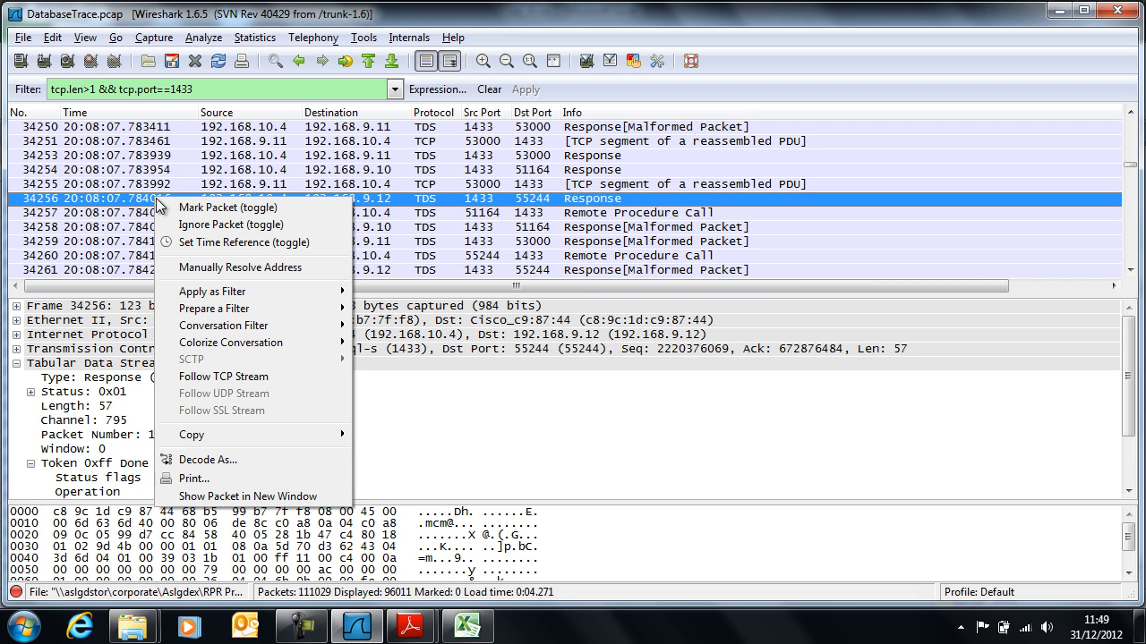
pyautogui.click(238, 379)
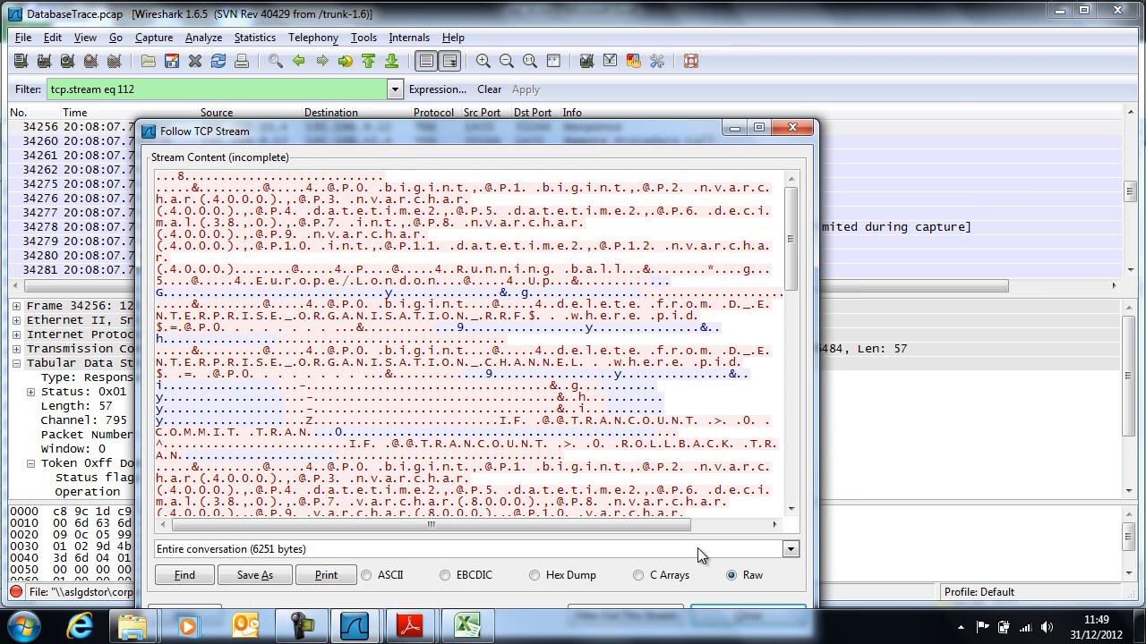
pyautogui.click(716, 613)
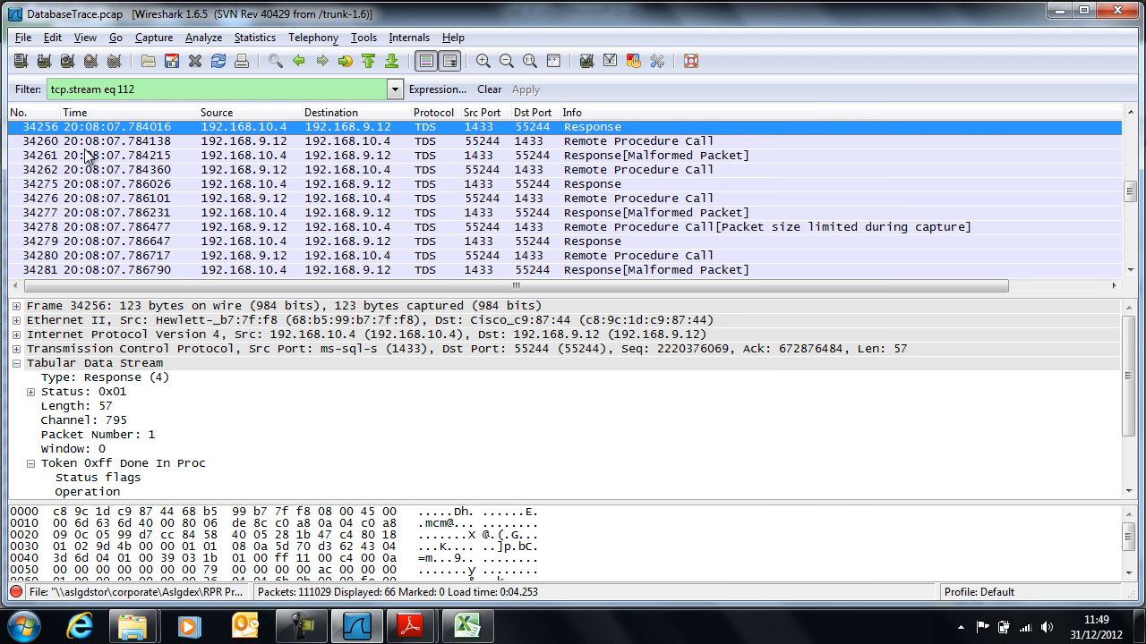
# Step: Select the request preceding packet 34256 and examine its Tabular Data Stream details, expanding the last parameter's value to read the SQL statement
pyautogui.press('Up')
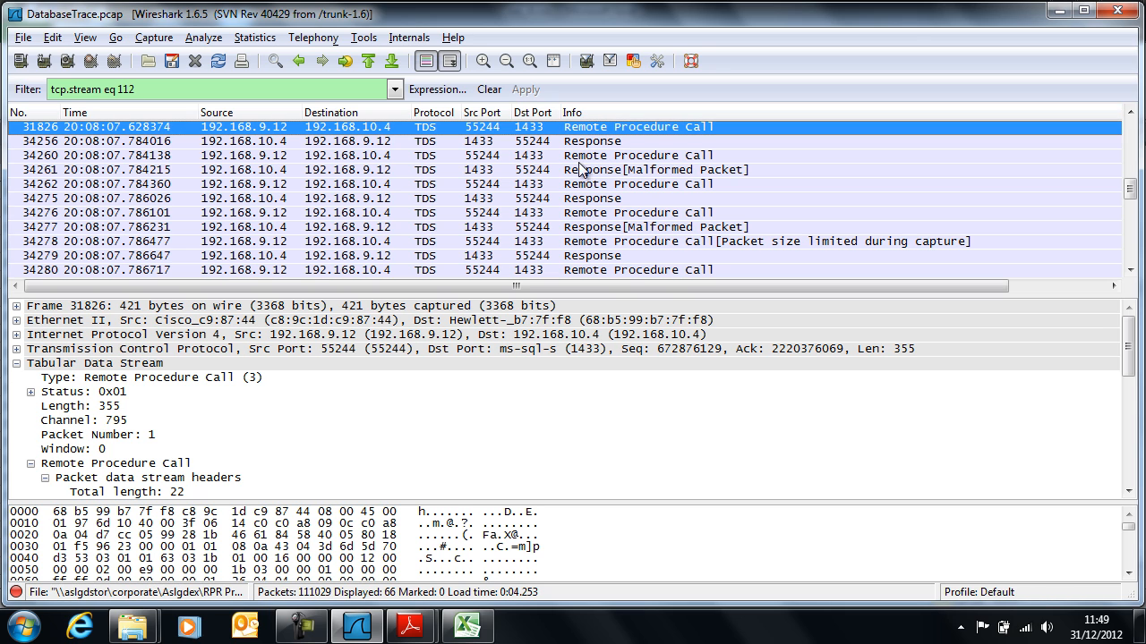
pyautogui.click(1130, 491)
pyautogui.click(1128, 491)
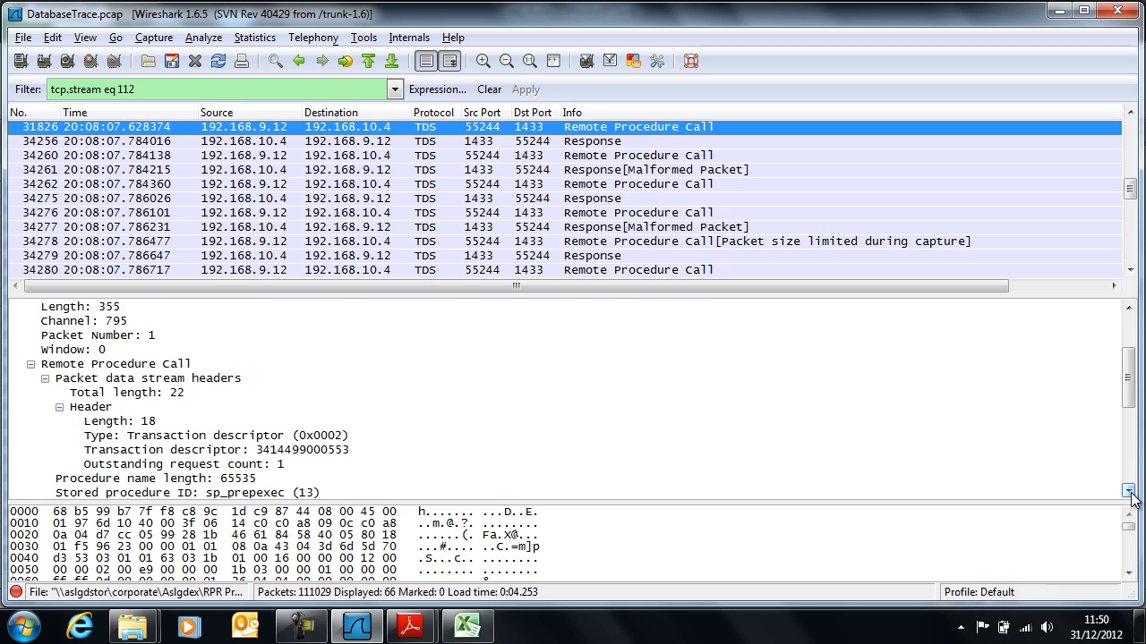
pyautogui.click(1129, 493)
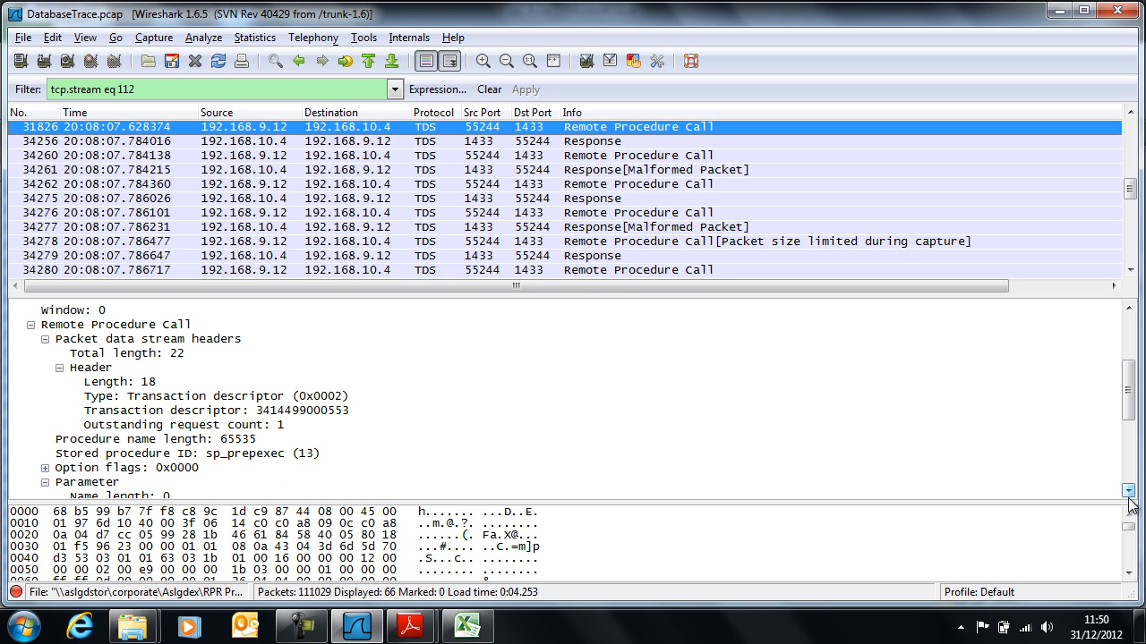
pyautogui.moveTo(1128, 491); pyautogui.dragTo(1128, 491)
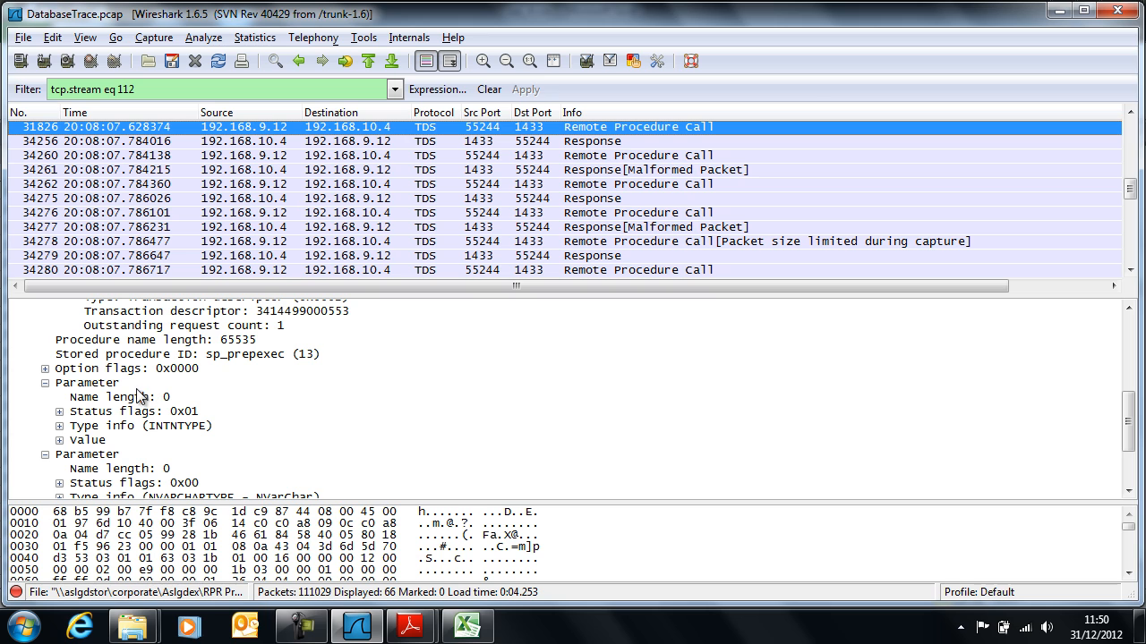
pyautogui.moveTo(1129, 492); pyautogui.dragTo(1128, 491)
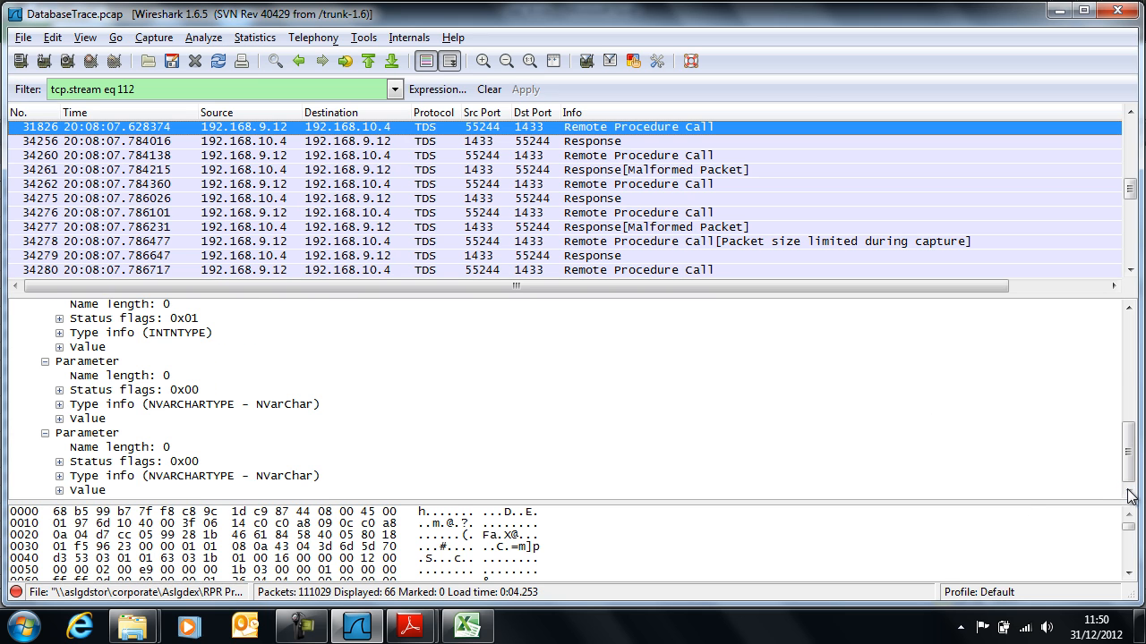
pyautogui.click(60, 491)
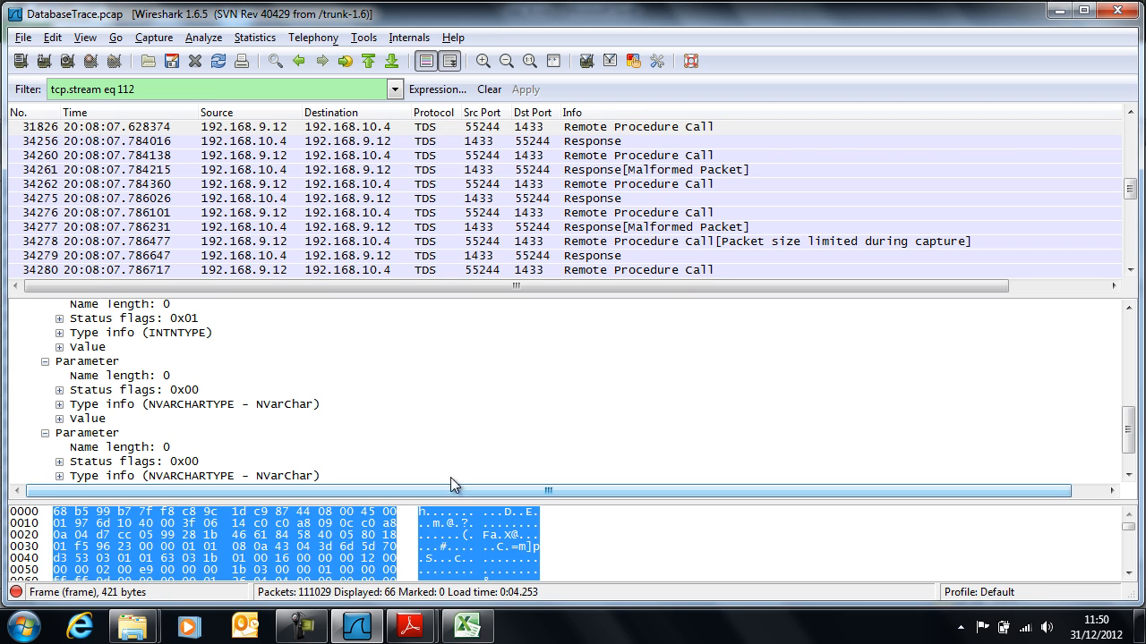
pyautogui.click(1128, 474)
pyautogui.click(1129, 475)
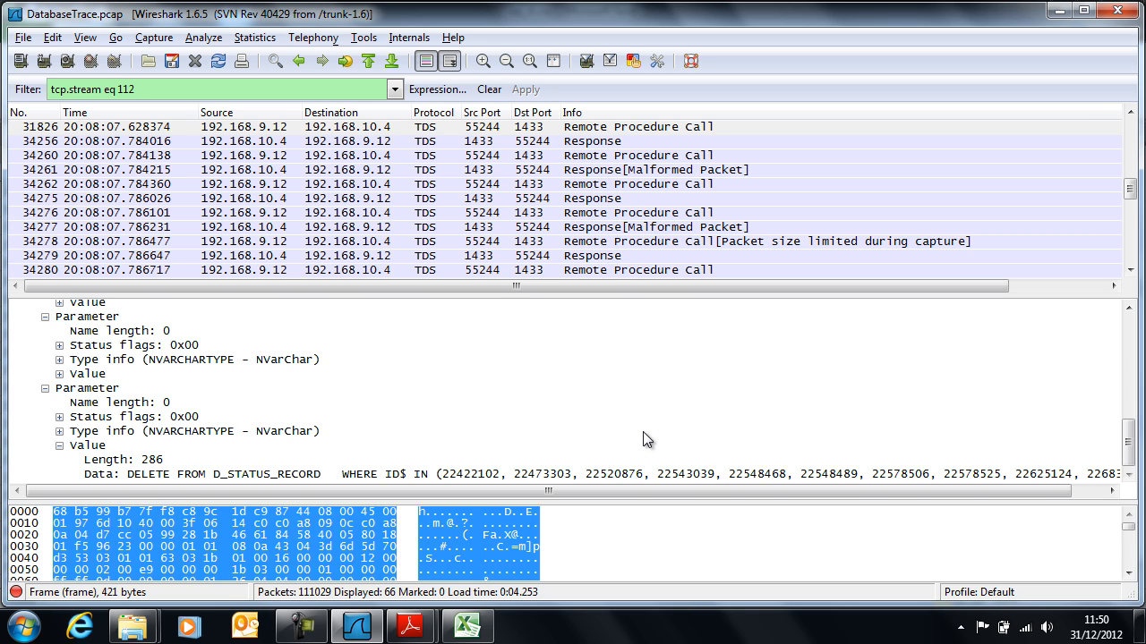
# Step: Switch to Excel, identify the negative point on Chart1, go to cell A27759 on the sql_rt sheet, and select the Server Time in row 27760
pyautogui.hotkey('alt', 'Tab')
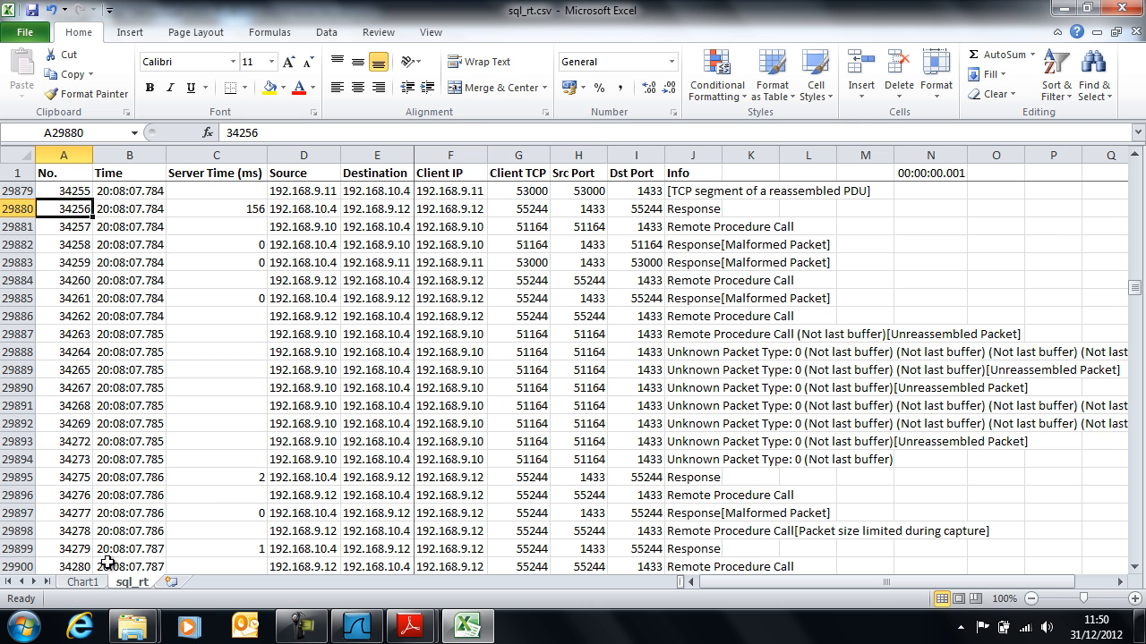
pyautogui.click(89, 582)
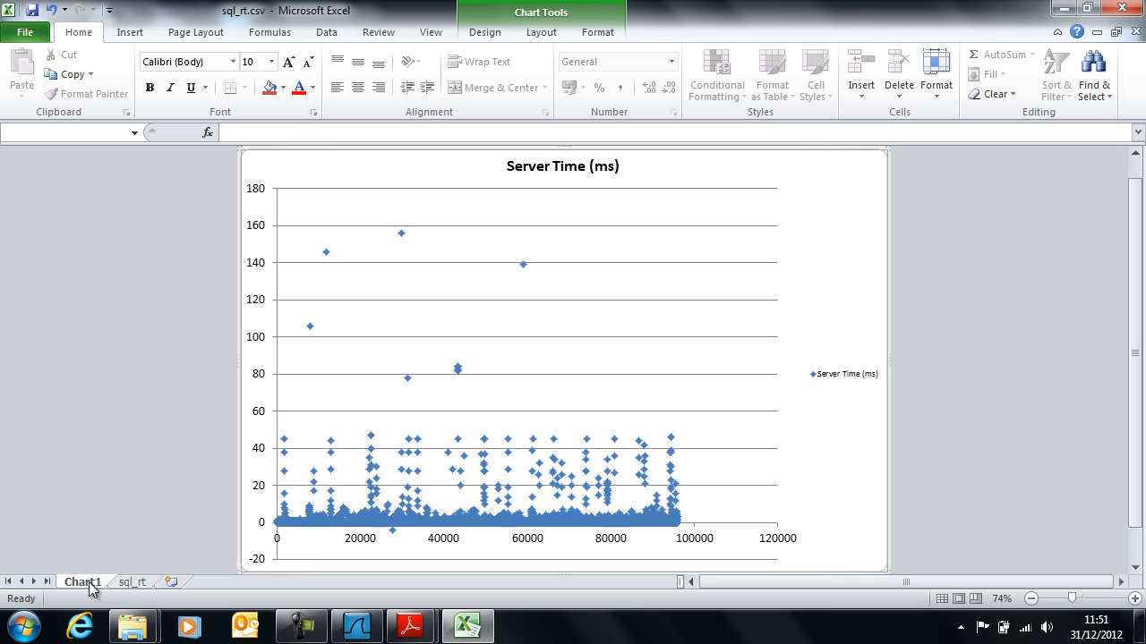
pyautogui.moveTo(394, 537)
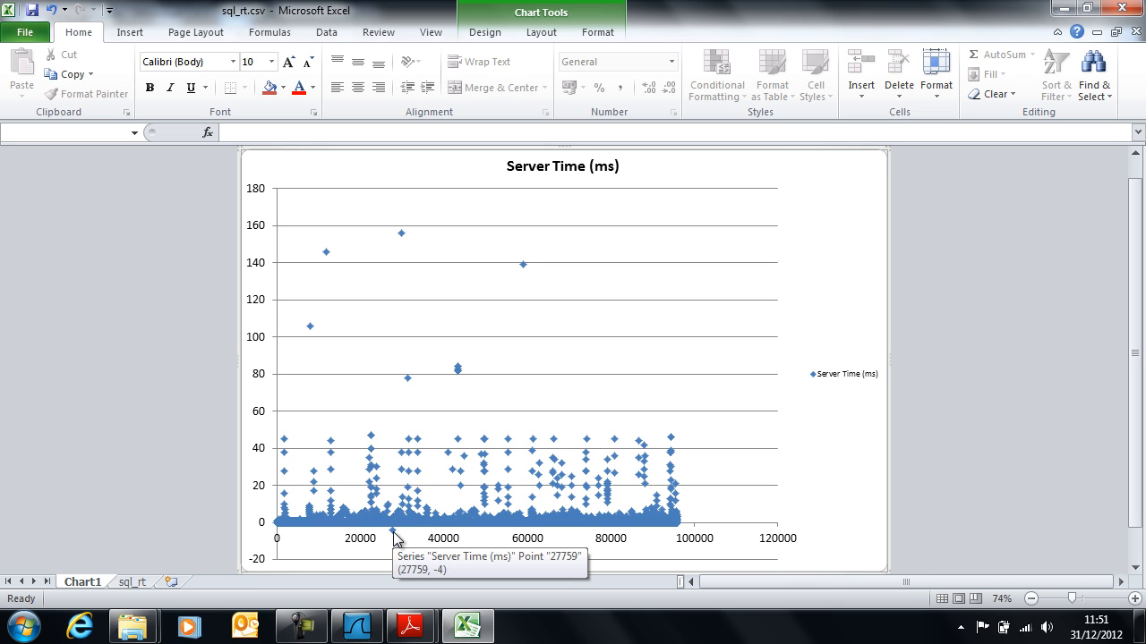
pyautogui.click(135, 583)
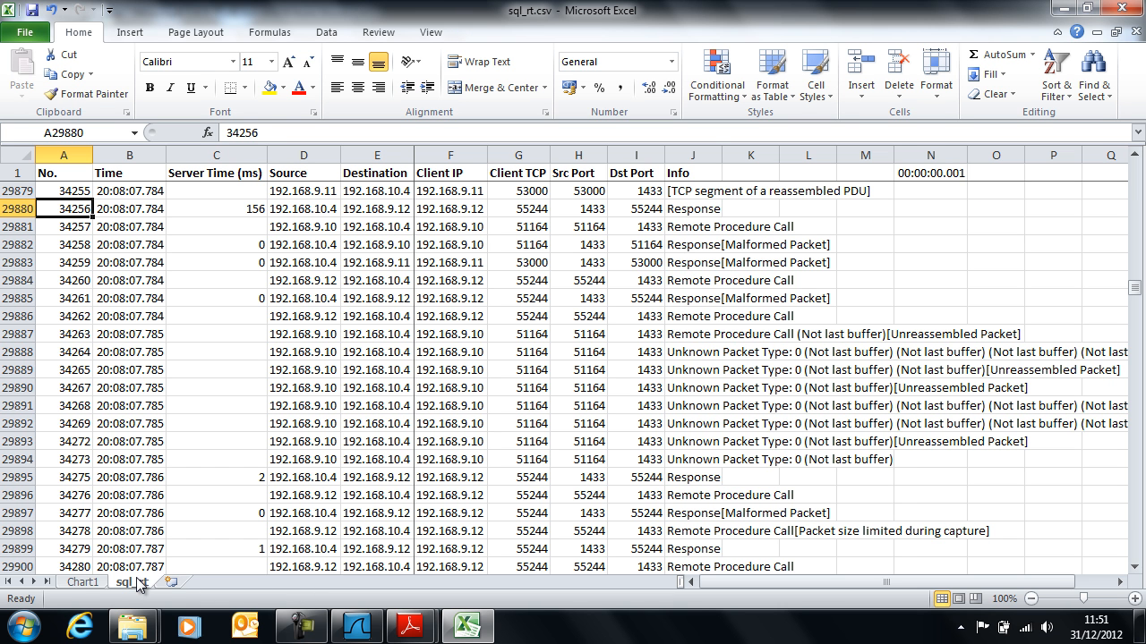
pyautogui.click(102, 132)
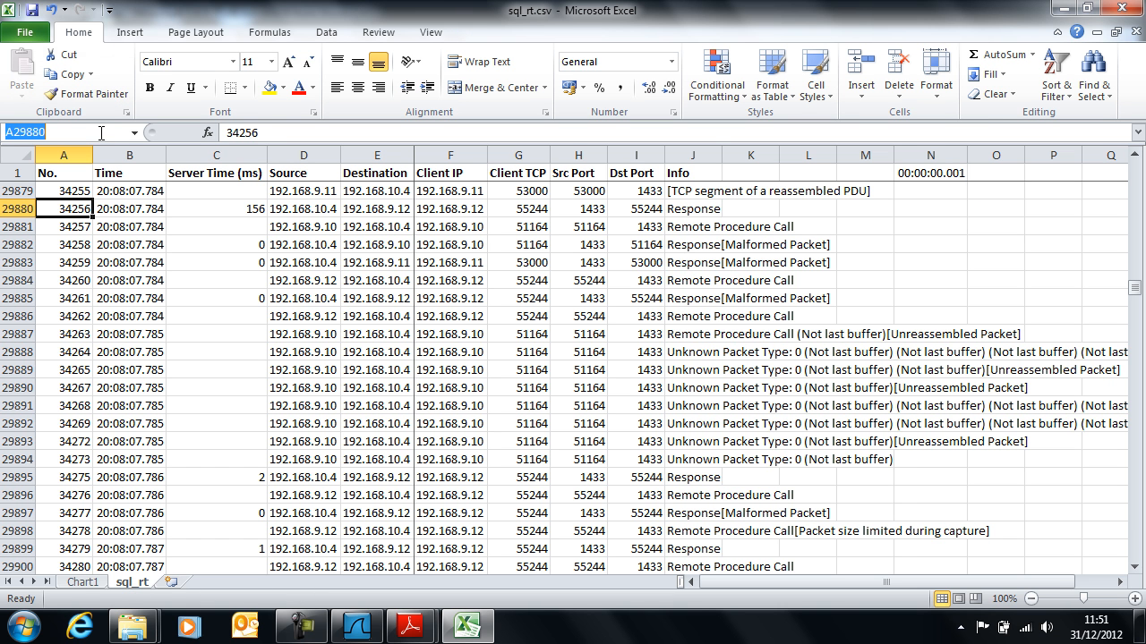
pyautogui.write('a27759')
pyautogui.press('Return')
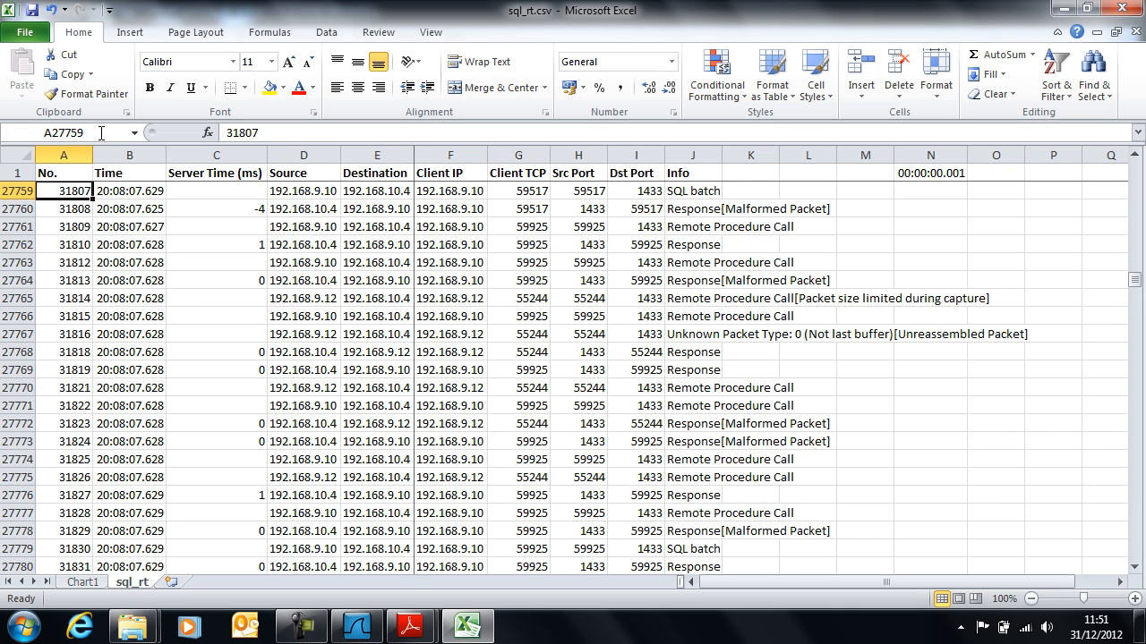
pyautogui.click(250, 212)
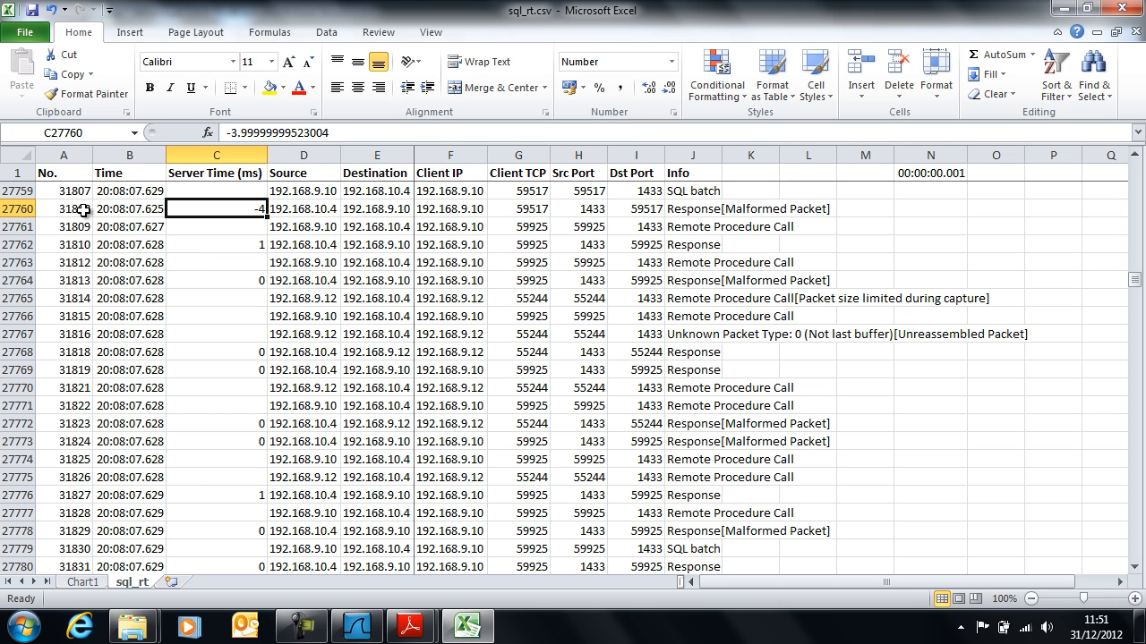
# Step: Switch to Wireshark and try to go to packet 31808 within the stream-filtered packet list
pyautogui.click(353, 630)
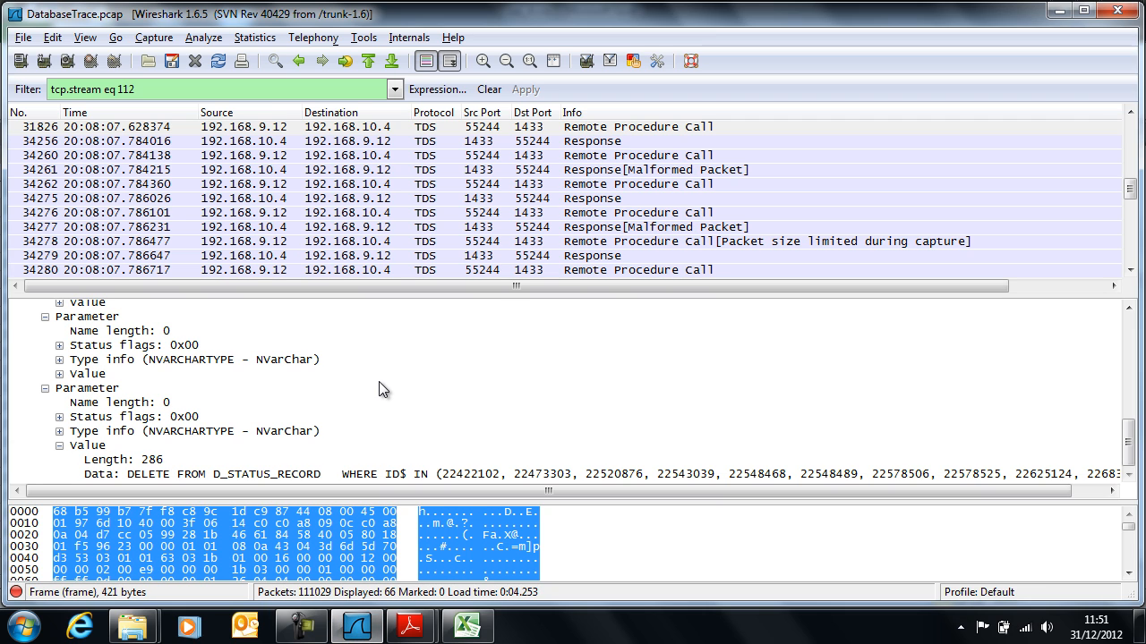
pyautogui.hotkey('ctrl', 'g')
pyautogui.write('31808')
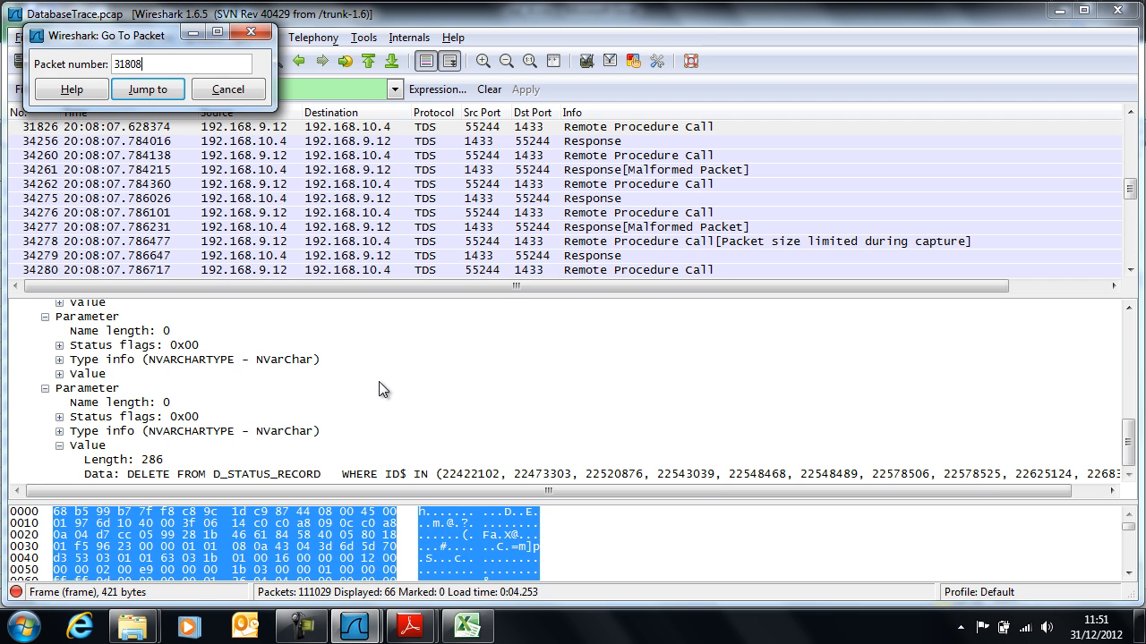
pyautogui.press('Return')
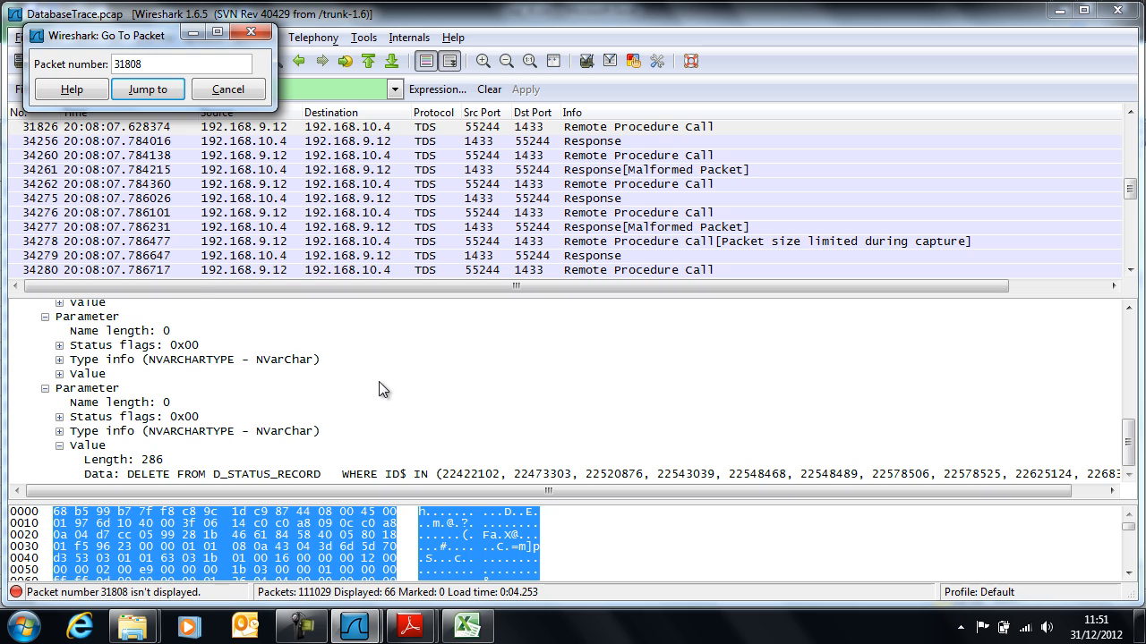
pyautogui.click(224, 89)
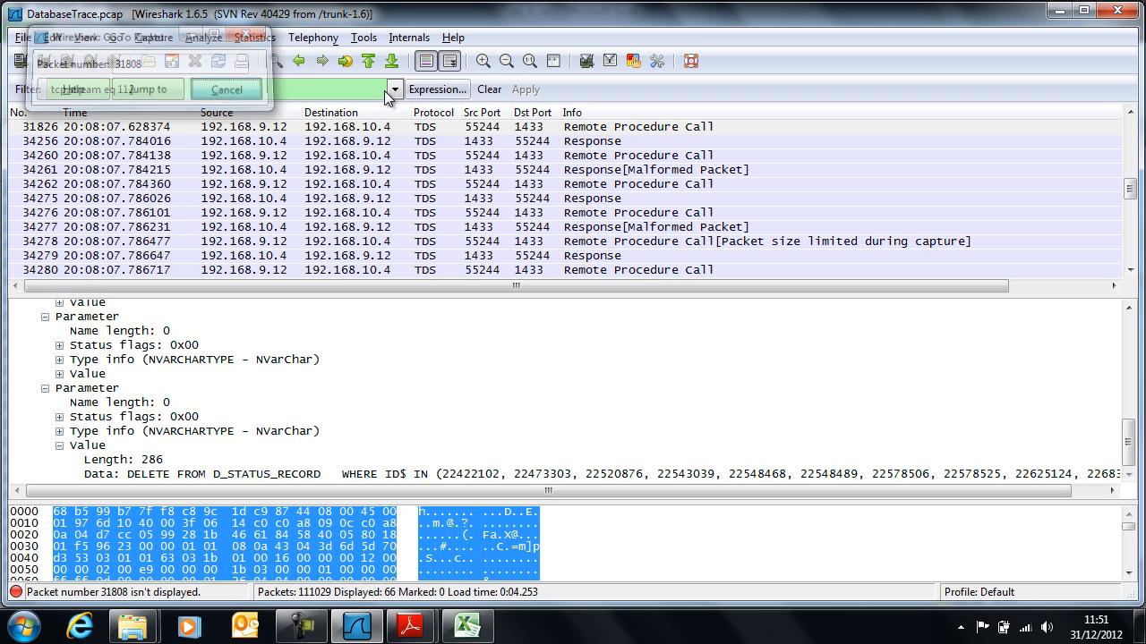
# Step: Apply the previous display filter tcp.len>1 && tcp.port==1433 and go to packet 31808
pyautogui.click(395, 90)
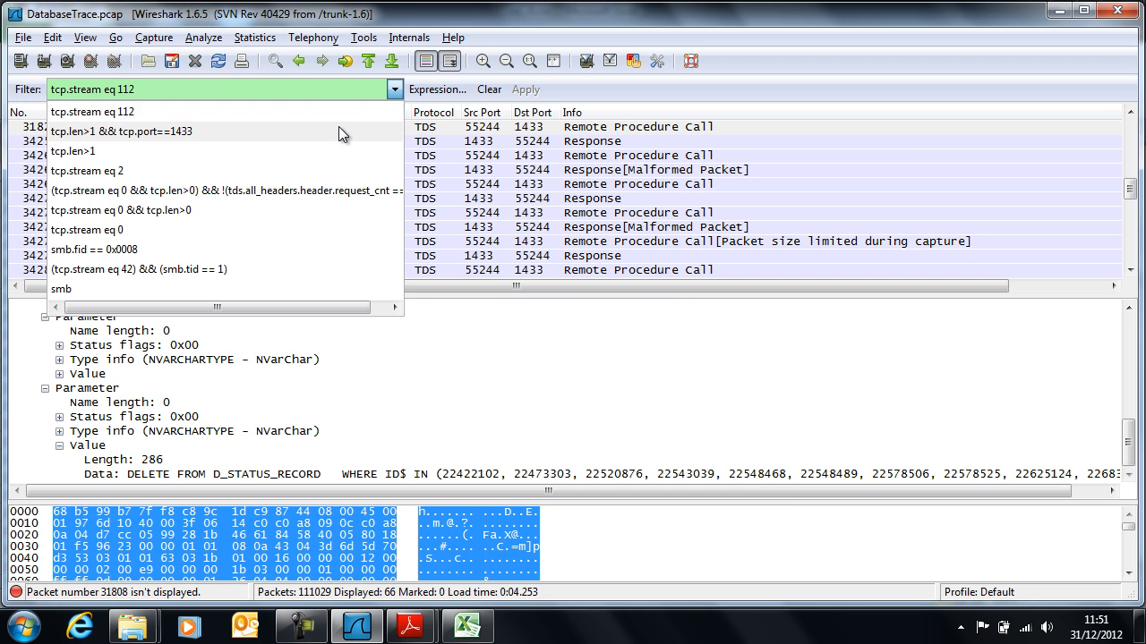
pyautogui.click(262, 140)
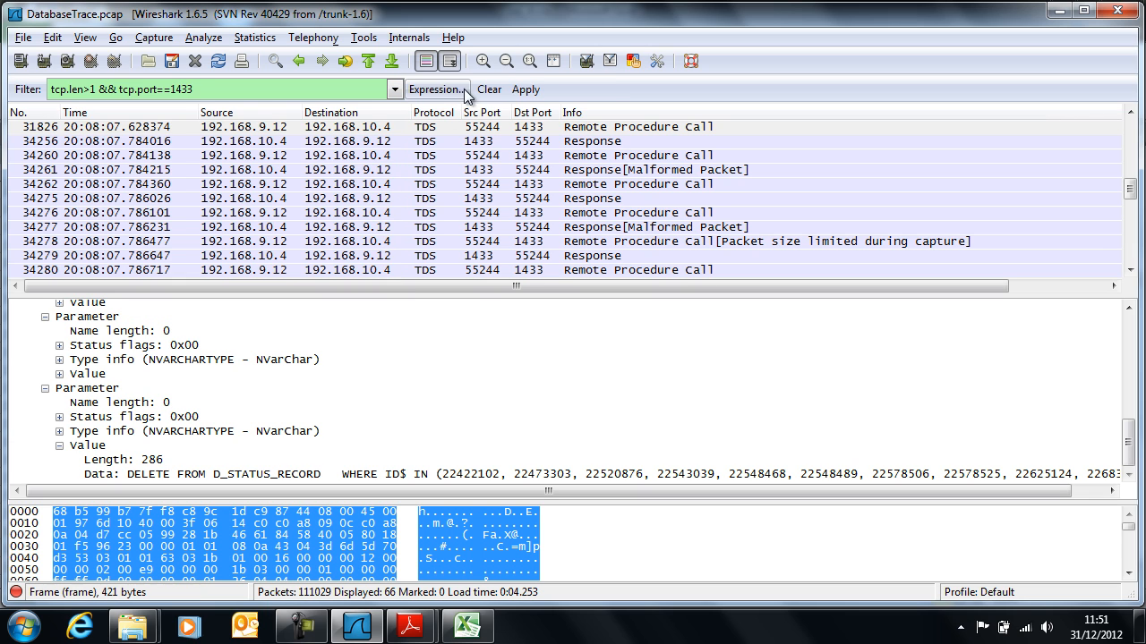
pyautogui.click(524, 89)
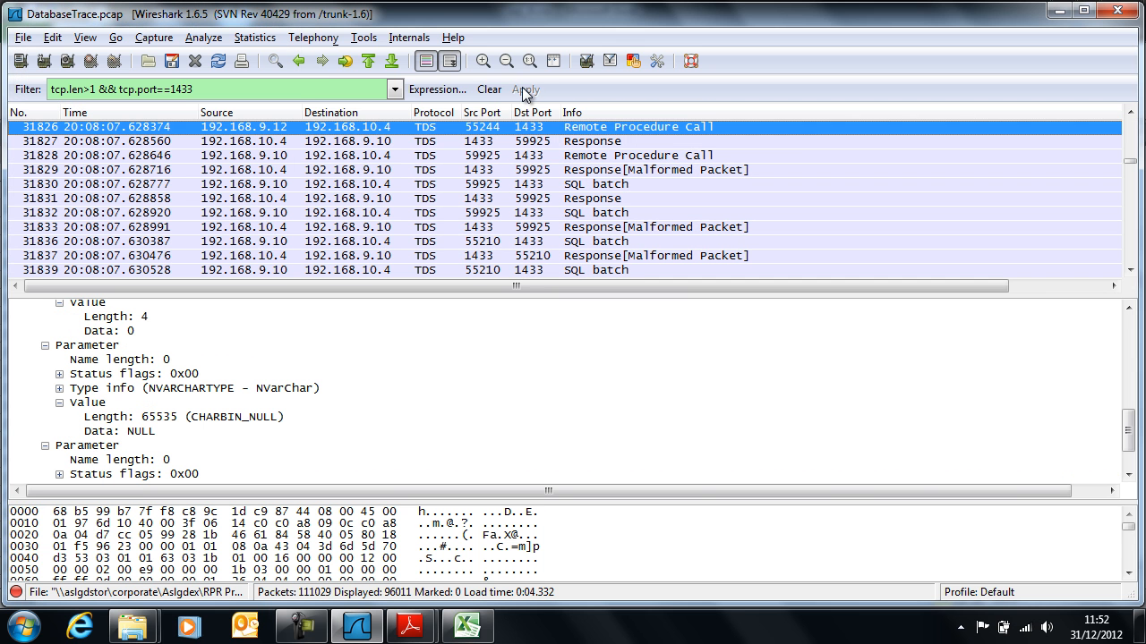
pyautogui.hotkey('ctrl', 'g')
pyautogui.write('31808')
pyautogui.press('Return')
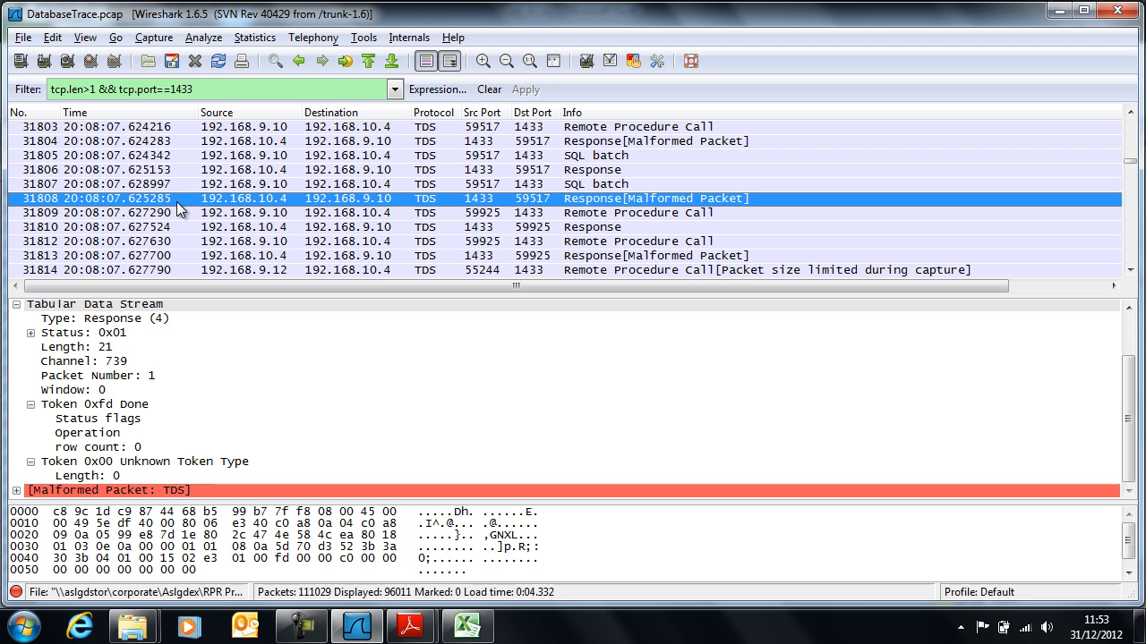
# Step: Switch to Excel and examine the vertical clusters of Server Time points on Chart1
pyautogui.hotkey('alt', 'Tab')
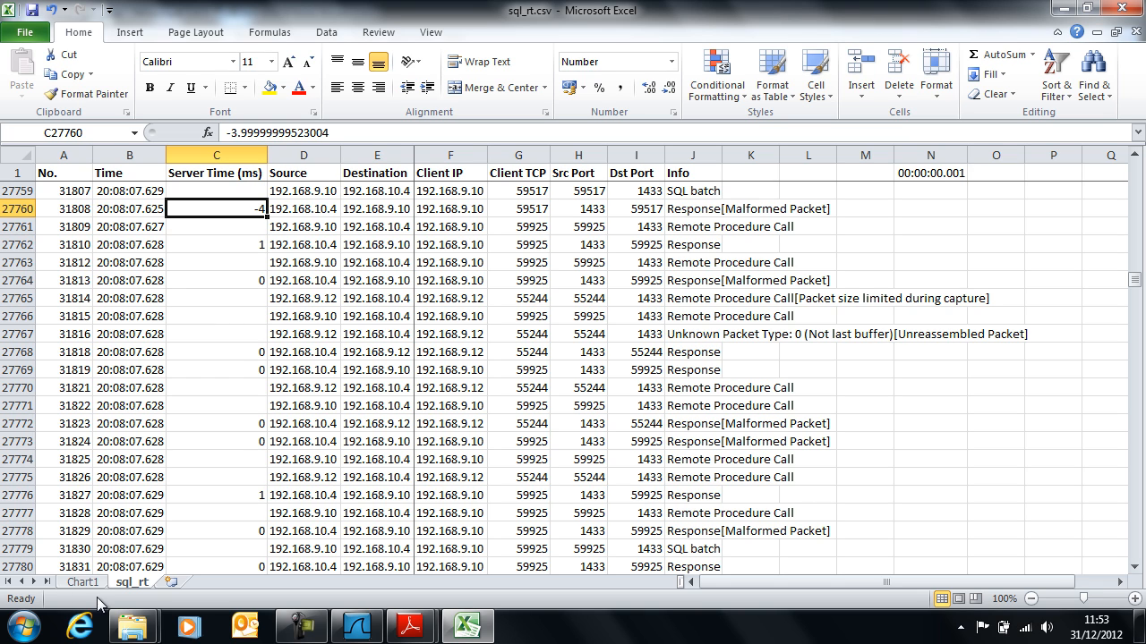
pyautogui.click(82, 583)
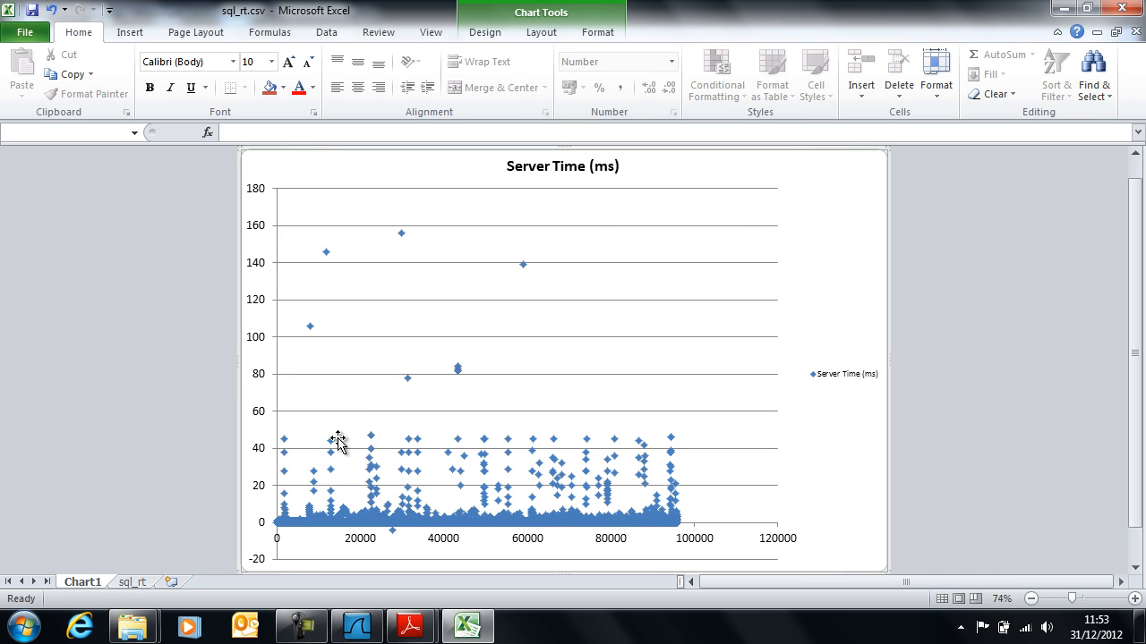
pyautogui.moveTo(332, 452)
pyautogui.moveTo(409, 494)
pyautogui.moveTo(373, 443)
# Step: Switch to Adobe Reader and view the database call response time chart in Blocking.pdf
pyautogui.moveTo(414, 638)
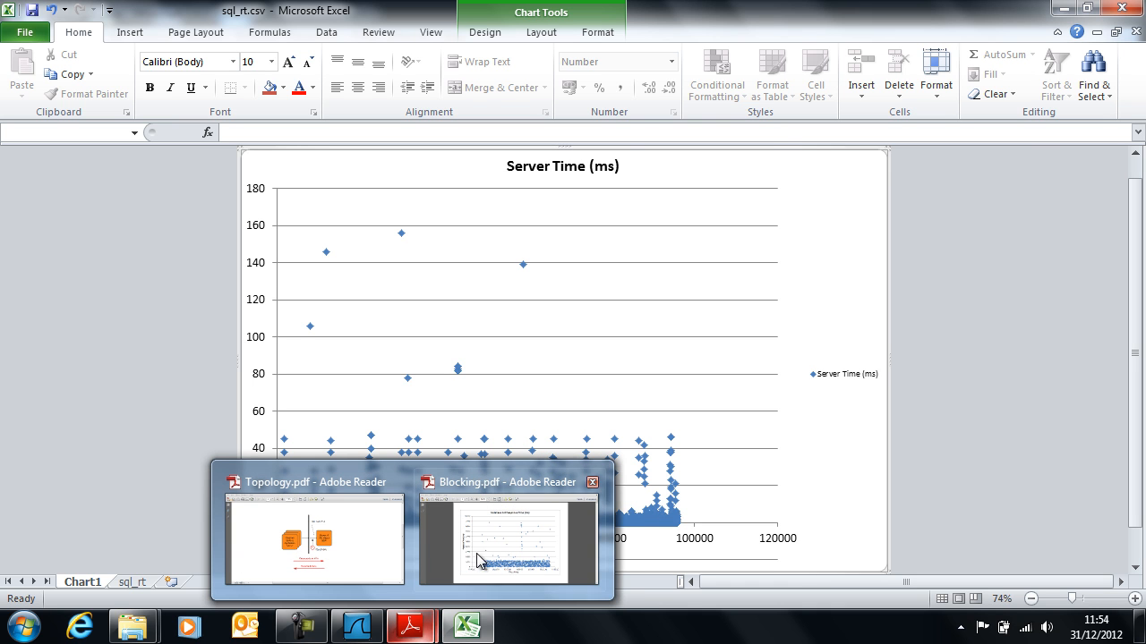
pyautogui.click(532, 531)
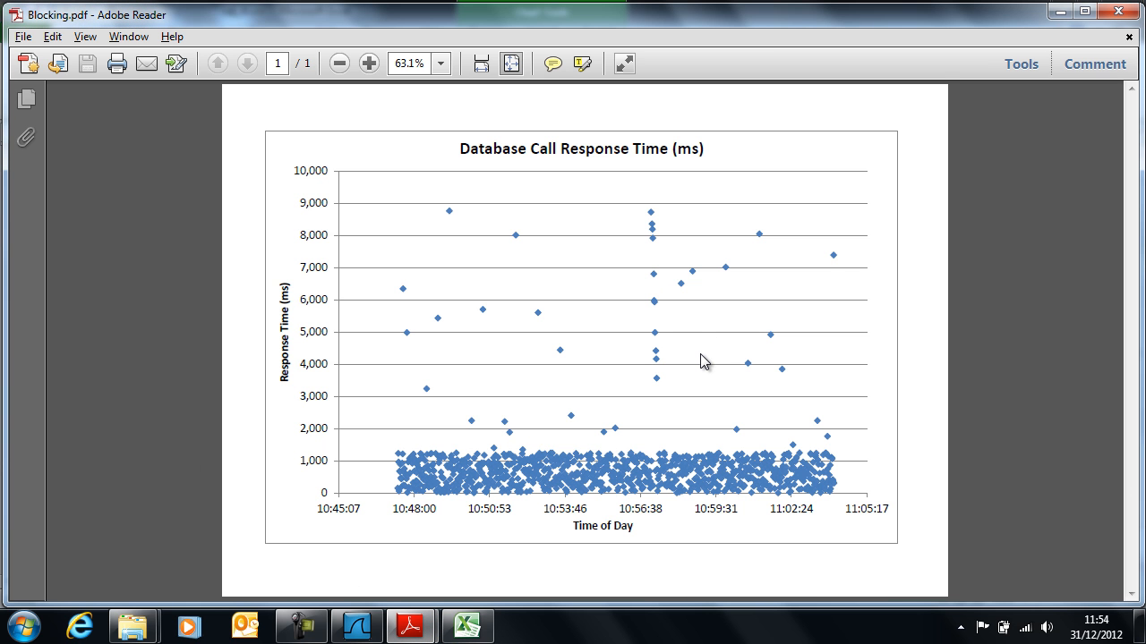